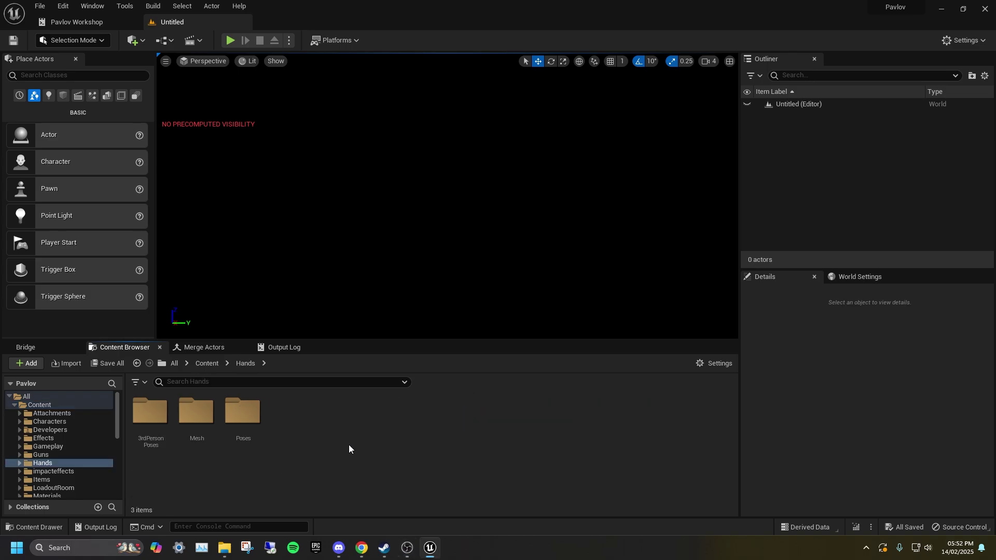
Step: Open the SK_Hand_Skeleton asset from the Mesh folder inside Hands
double_click(200, 420)
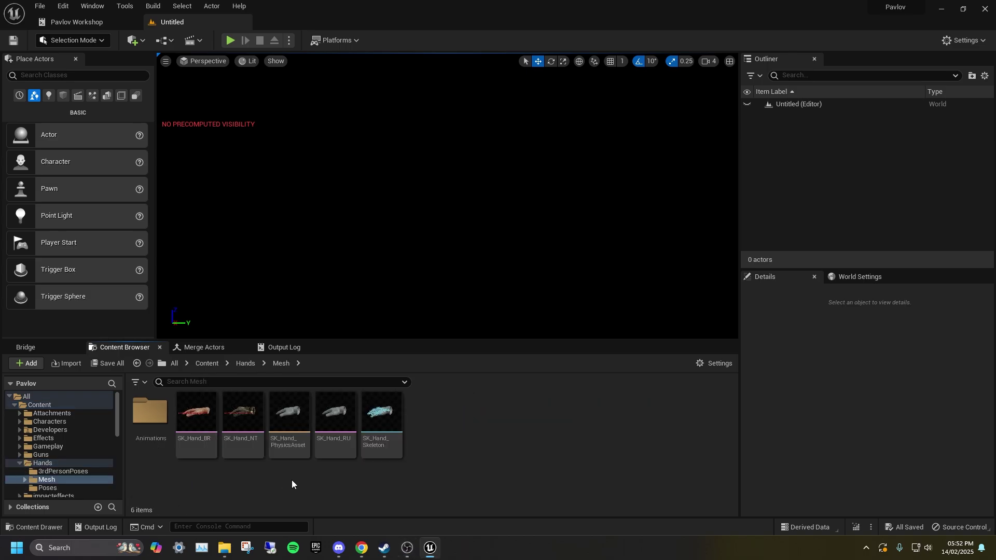
double_click(394, 423)
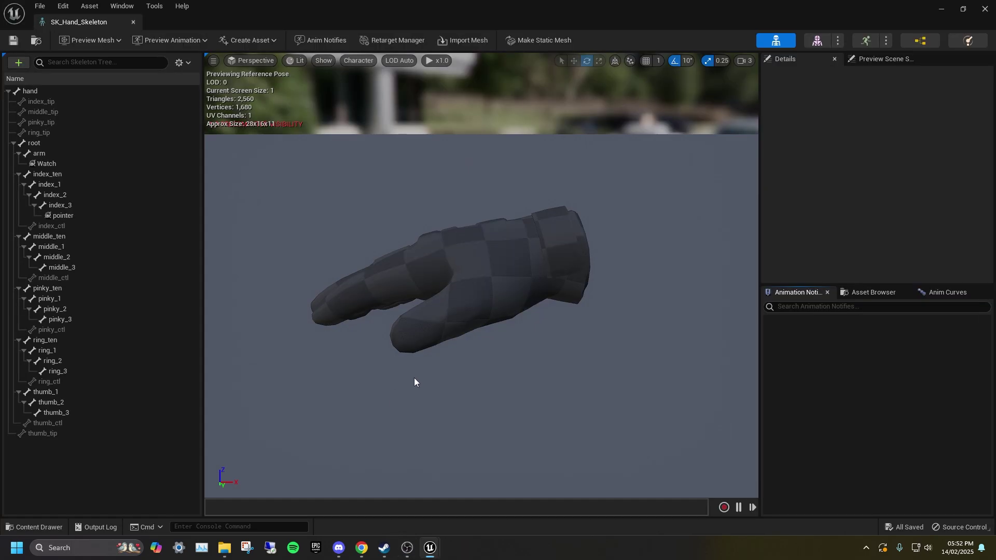
mouse_move(463, 314)
mouse_down()
mouse_move(472, 340)
mouse_move(462, 314)
mouse_up()
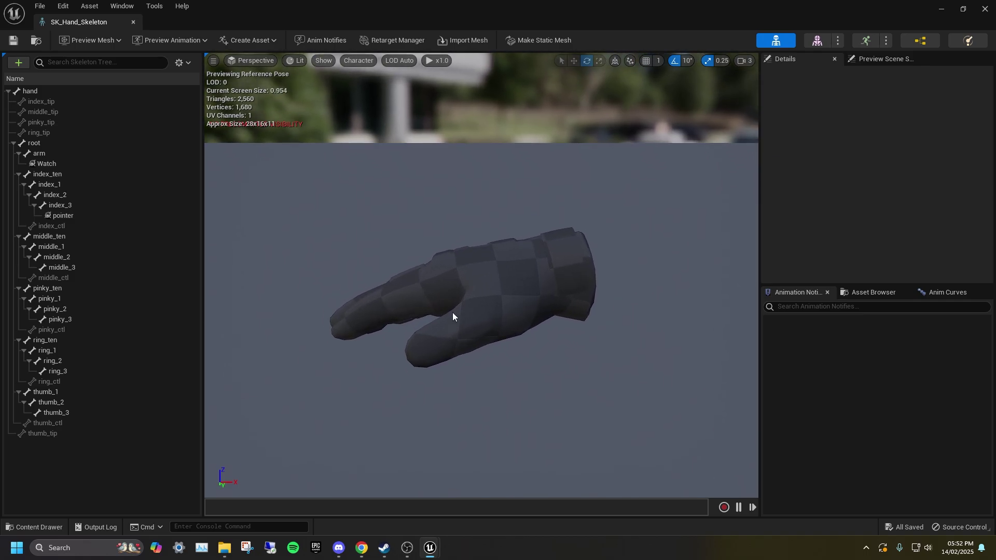
Step: Attach the TutorialMagFull mesh to the hand bone as a preview asset
right_click(57, 90)
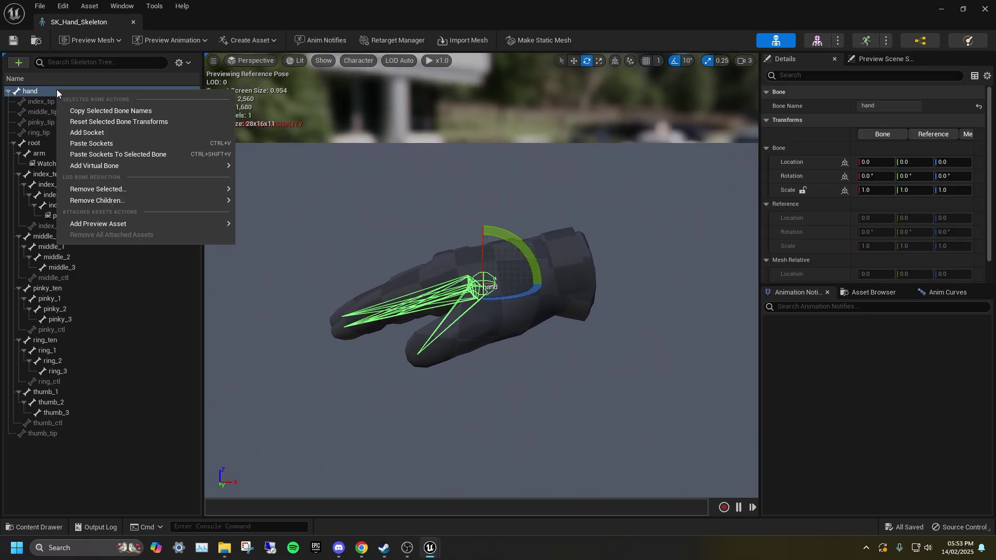
mouse_move(128, 226)
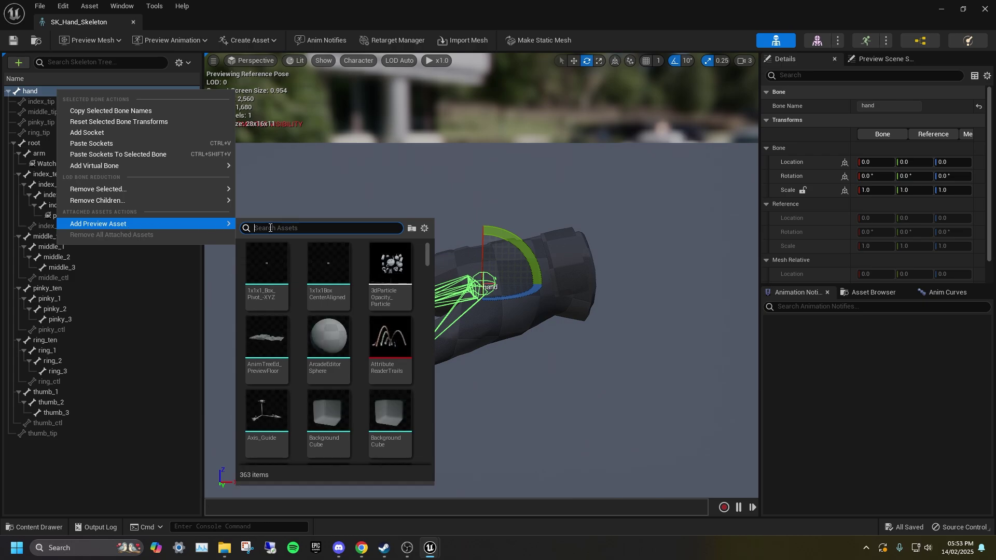
text(tutorial)
click(406, 273)
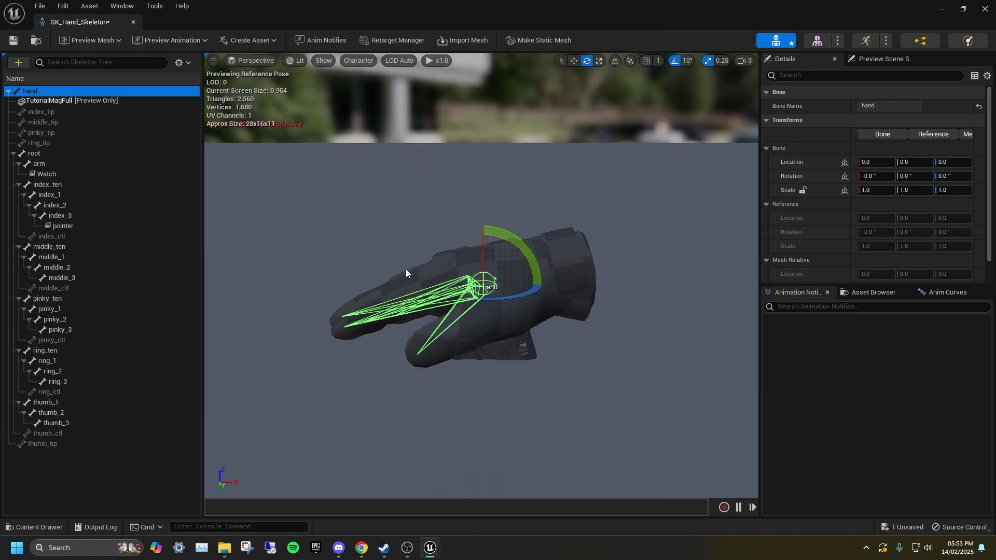
mouse_move(406, 273)
mouse_down()
mouse_move(430, 259)
mouse_move(406, 274)
mouse_up()
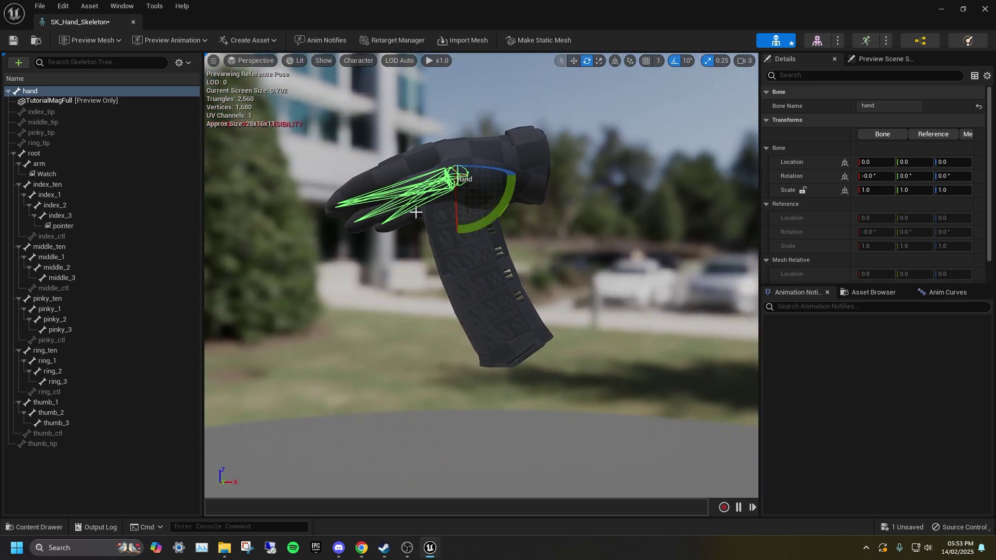
Step: Search the preview animations for "magazine" and preview hand_wpn_ak12_hand_Magazine on the hand skeleton
click(34, 153)
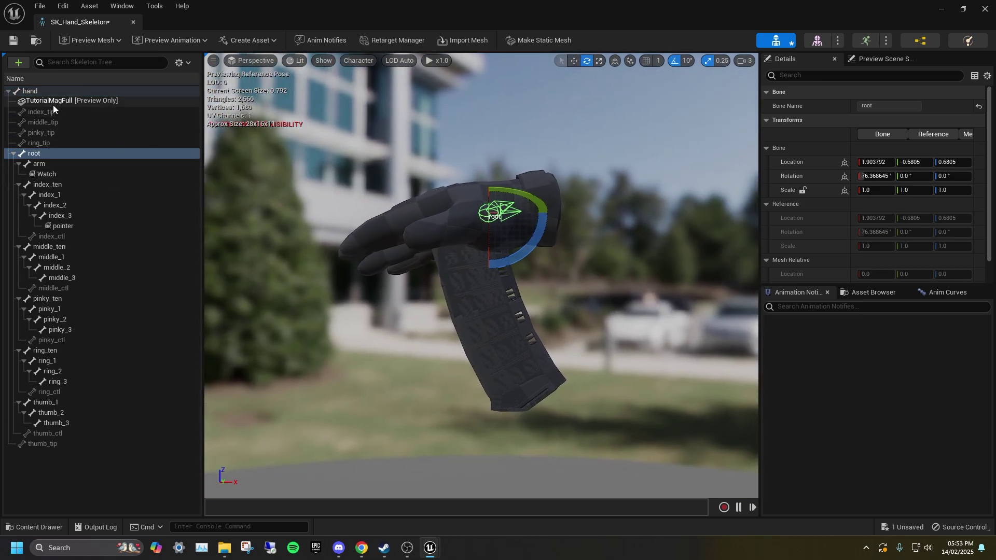
click(54, 90)
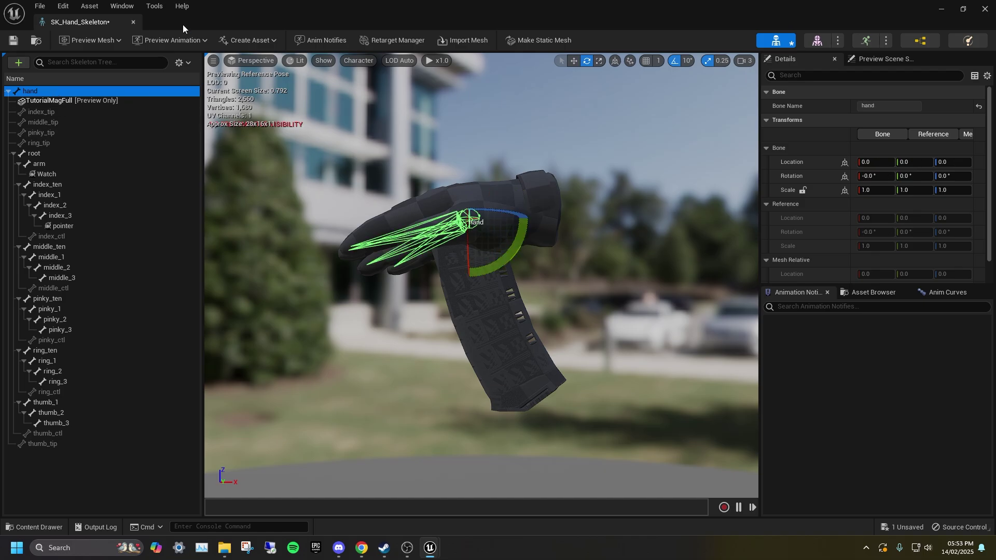
click(187, 41)
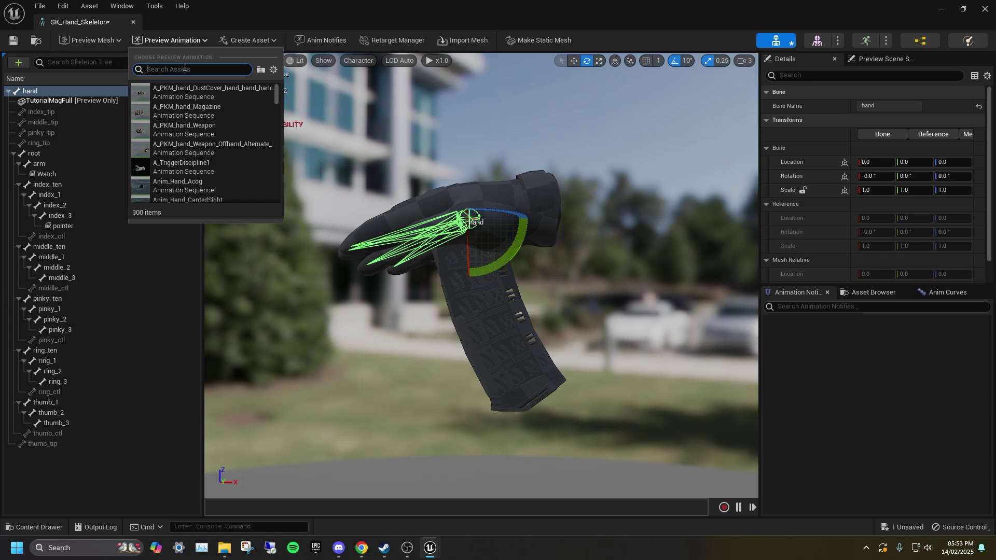
text(magazine)
scroll(210, 134, down, 5)
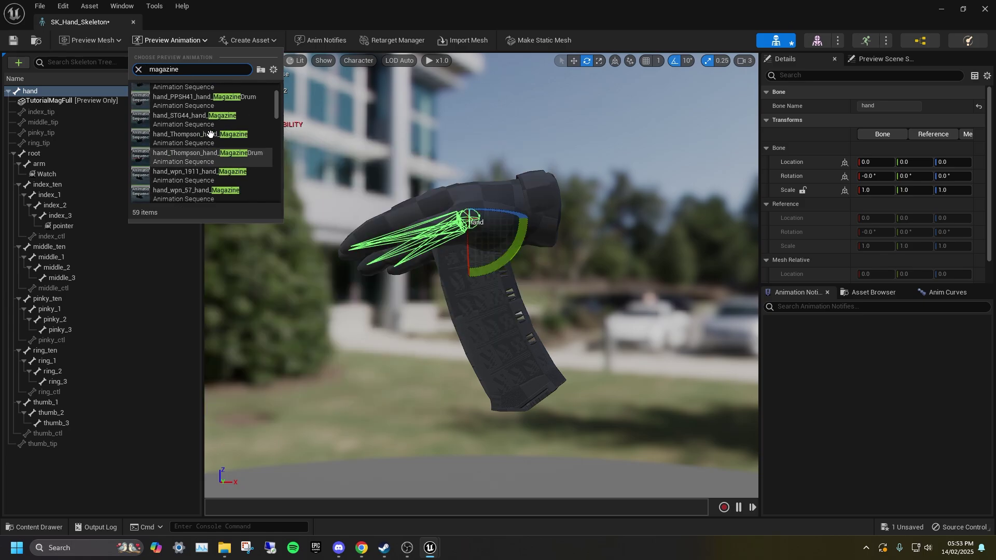
scroll(210, 133, down, 2)
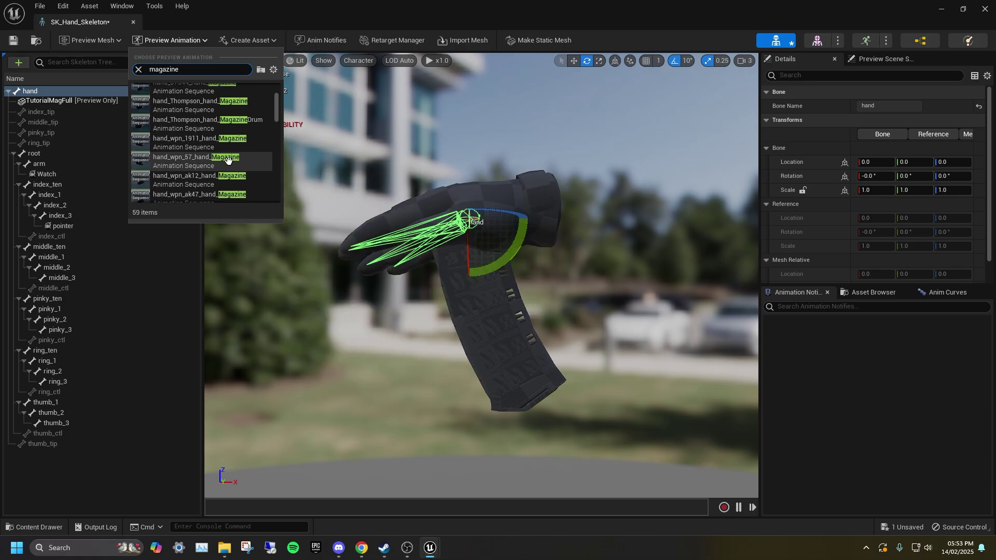
scroll(227, 160, down, 2)
scroll(219, 109, down, 3)
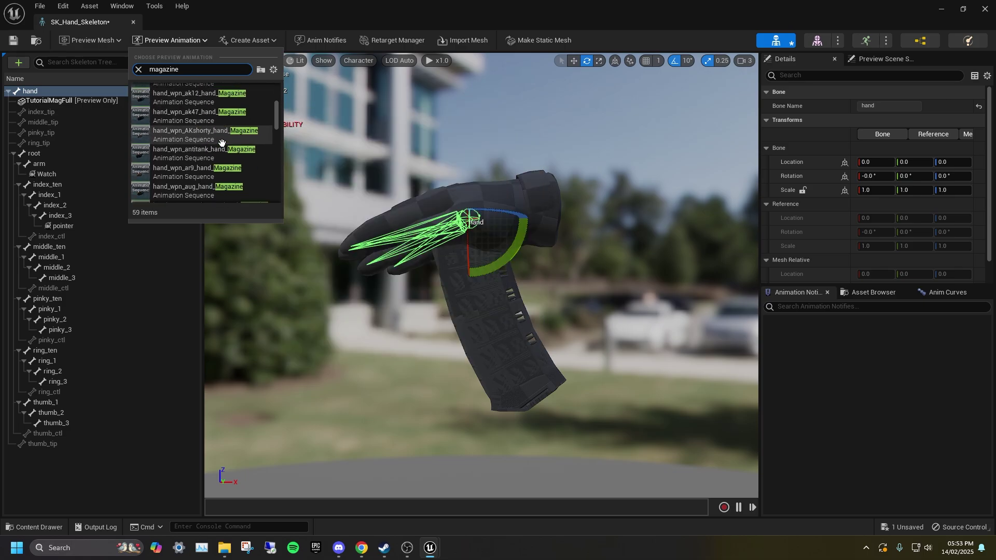
scroll(221, 143, up, 2)
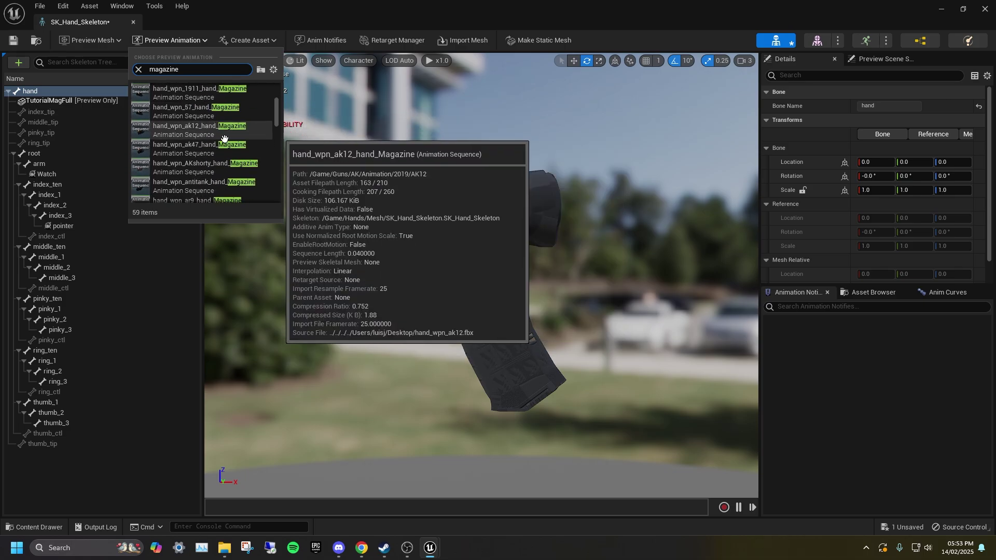
click(224, 138)
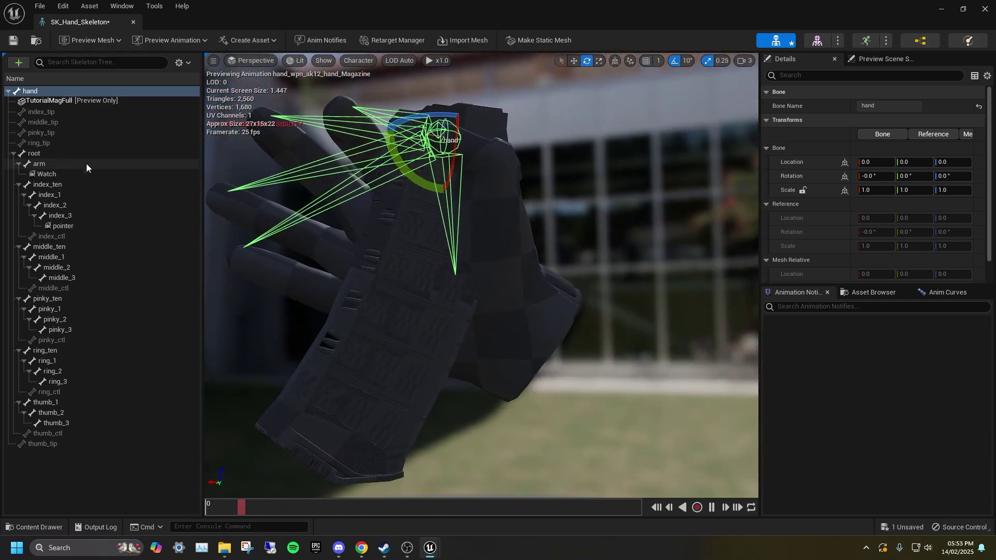
Step: Move the root bone to about (-4.16, 3.26, -11.15) and rotate it to about (7.2°, -26.3°, -174.1°) around the magazine, then deselect it
click(77, 154)
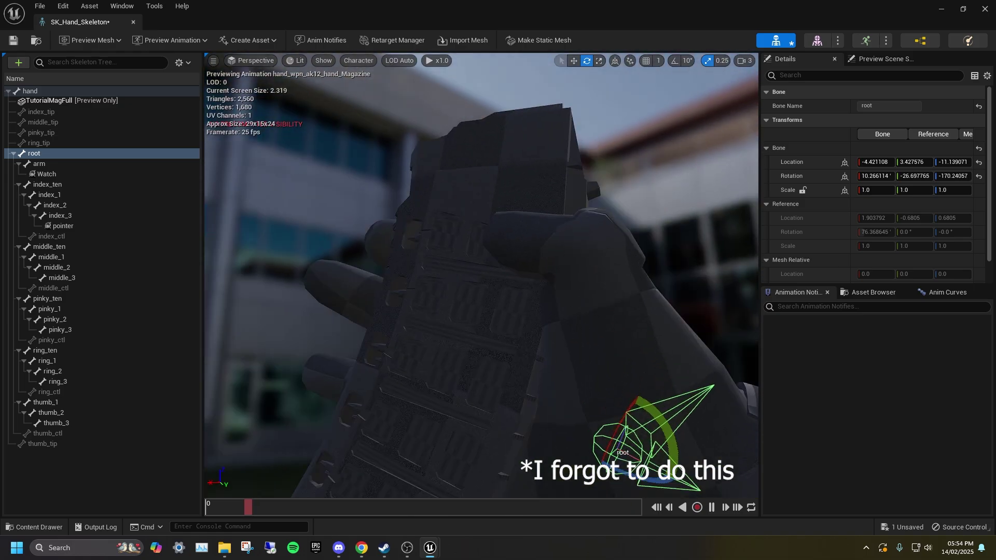
key(w)
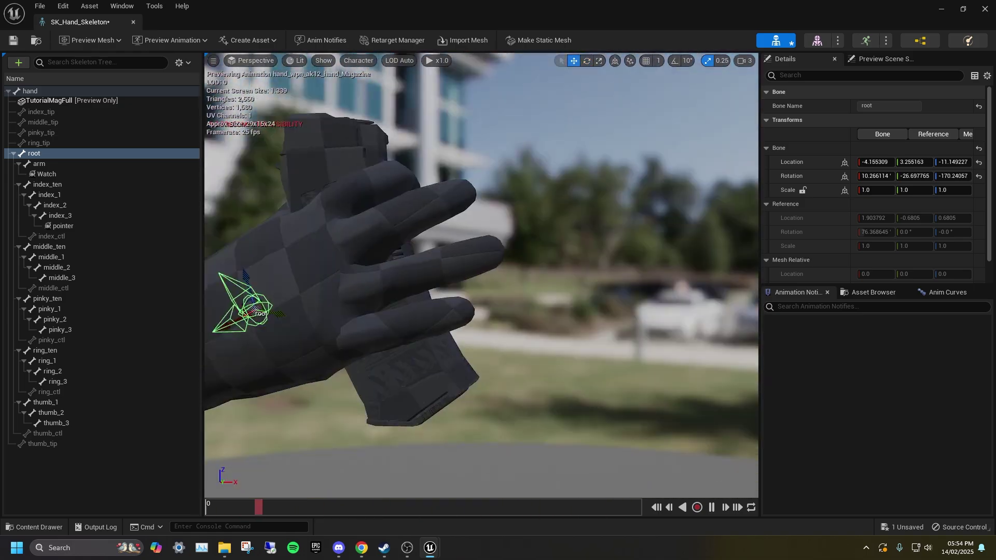
key(e)
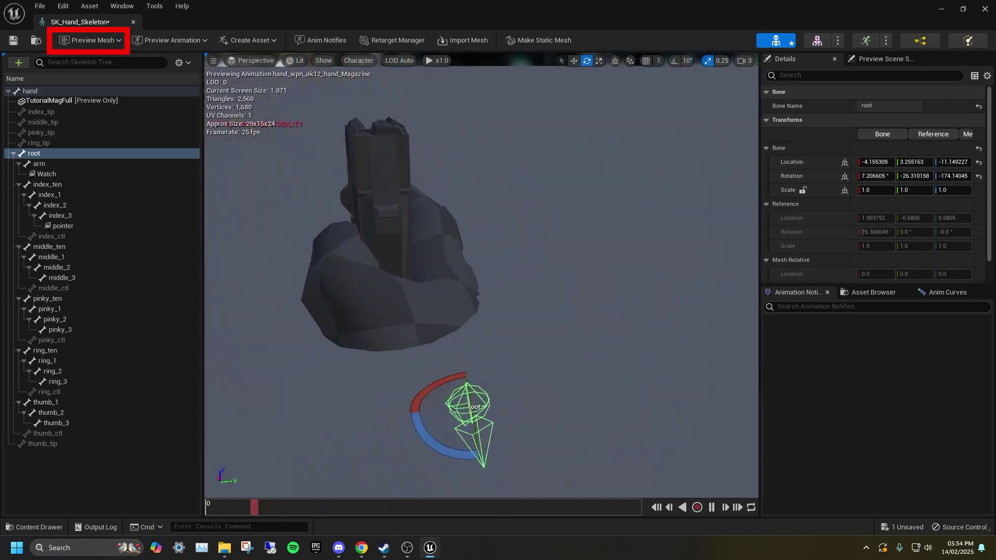
key(Escape)
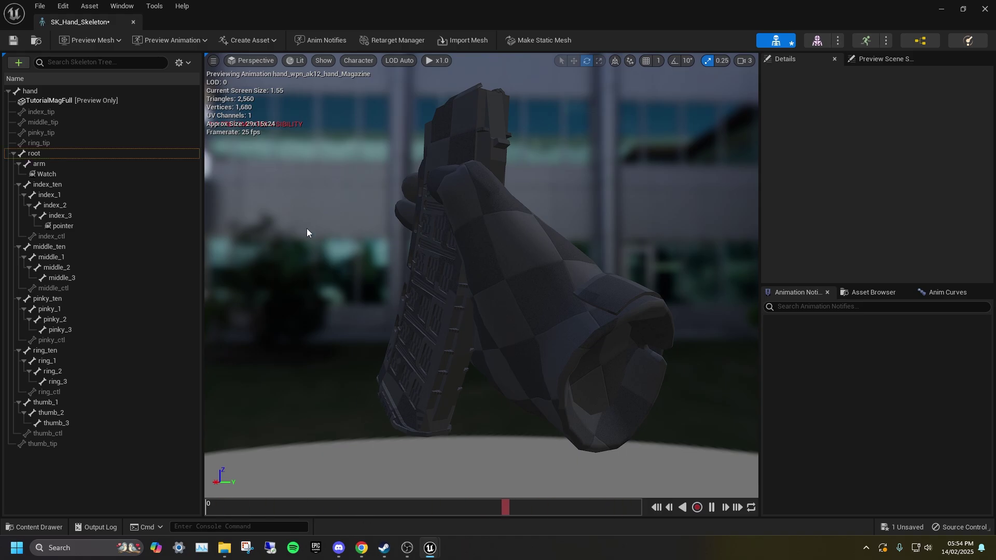
Step: Create an animation from the current pose, named Hand_Tutorial, in the Hands folder of UGC4613413 Content
click(262, 42)
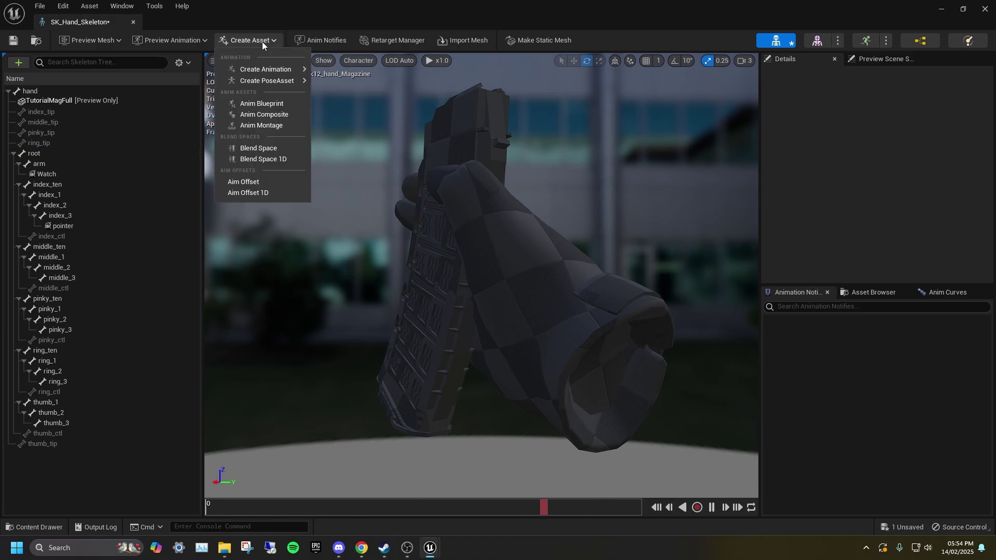
mouse_move(279, 68)
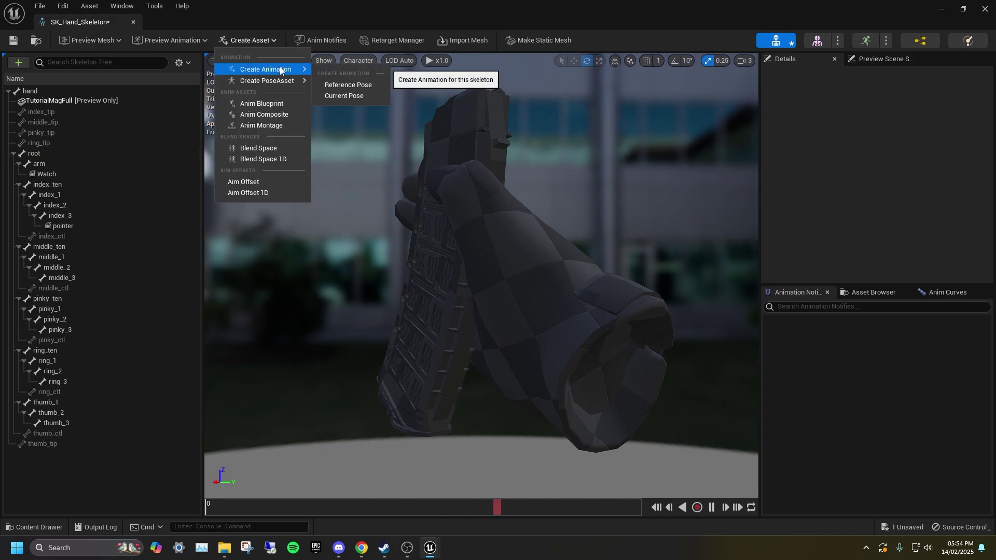
click(350, 96)
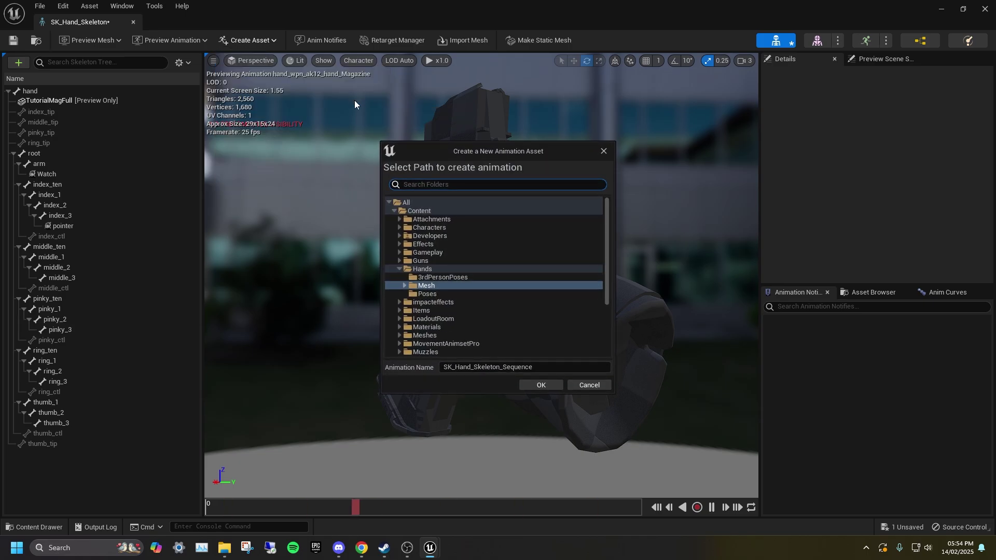
scroll(444, 272, down, 3)
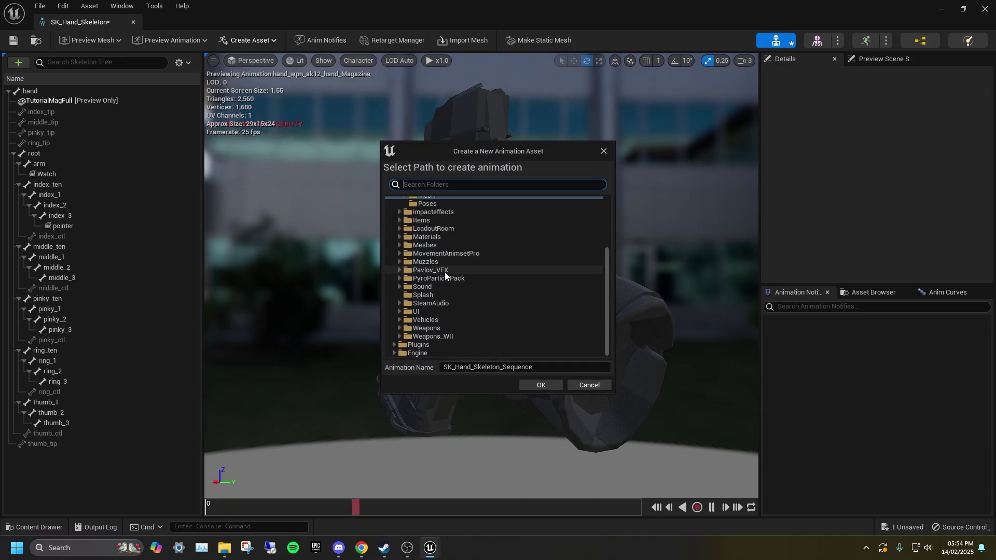
scroll(416, 332, down, 3)
click(398, 336)
scroll(413, 330, down, 2)
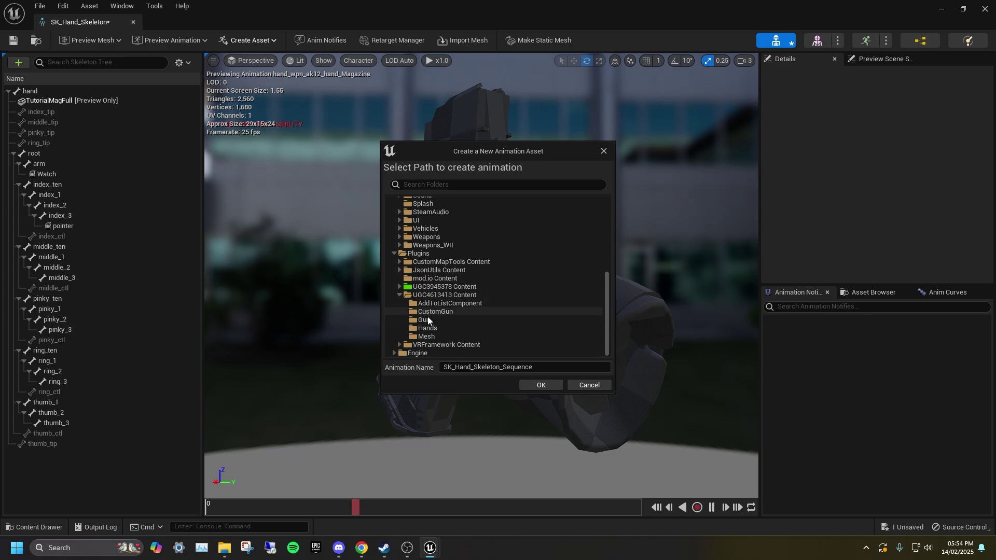
click(413, 328)
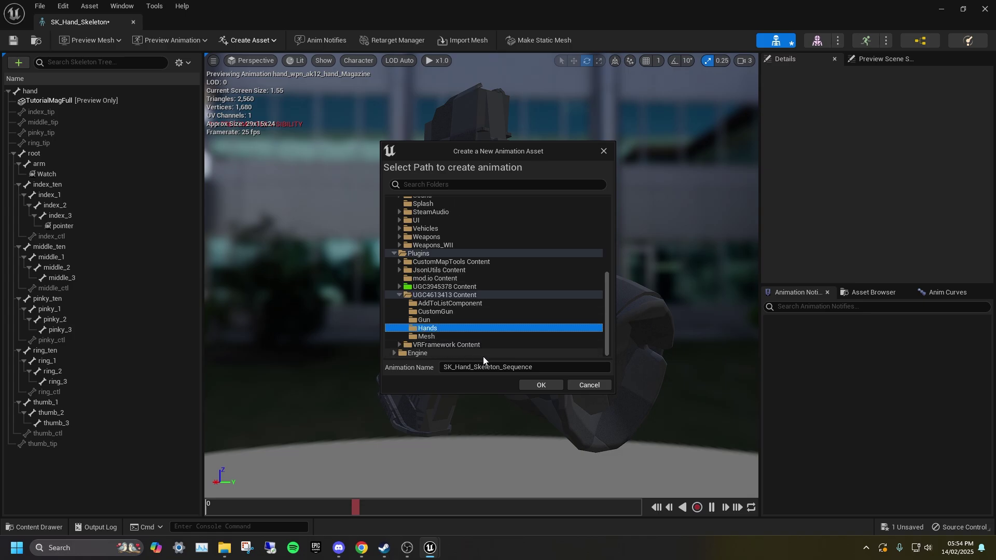
click(436, 366)
text(H)
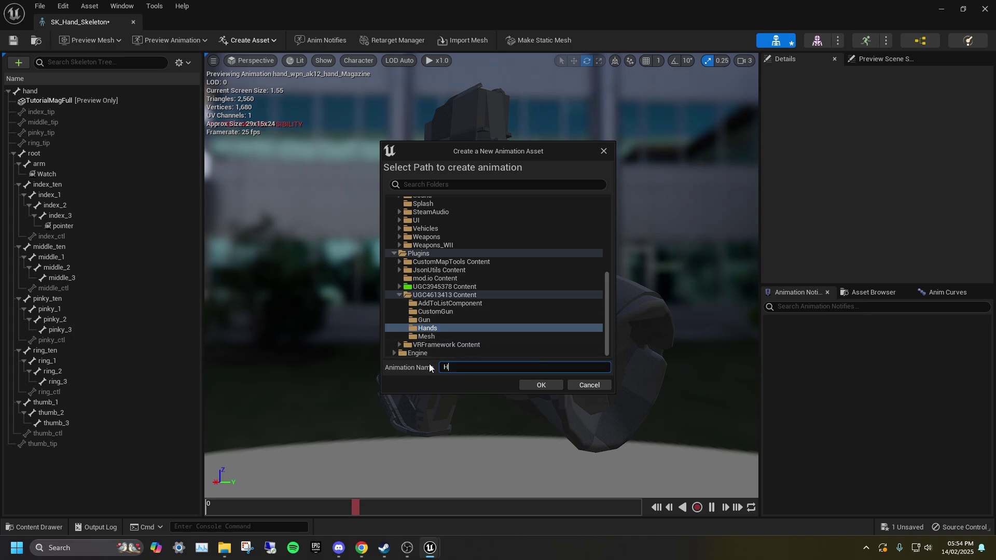
text(and_Tutorial)
click(543, 384)
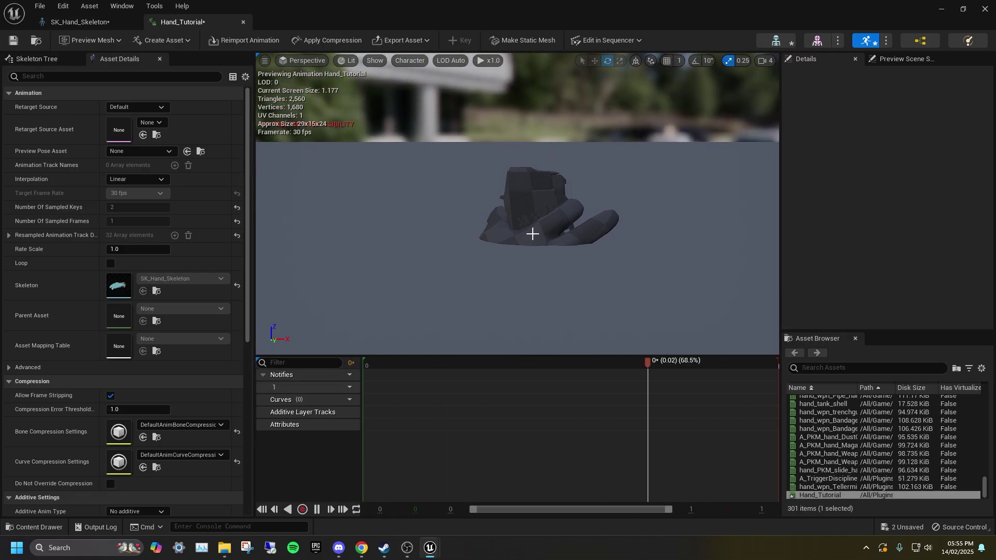
Step: Locate Hand_Tutorial in the content browser and save it, leaving SK_Hand_Skeleton out of the save
click(37, 43)
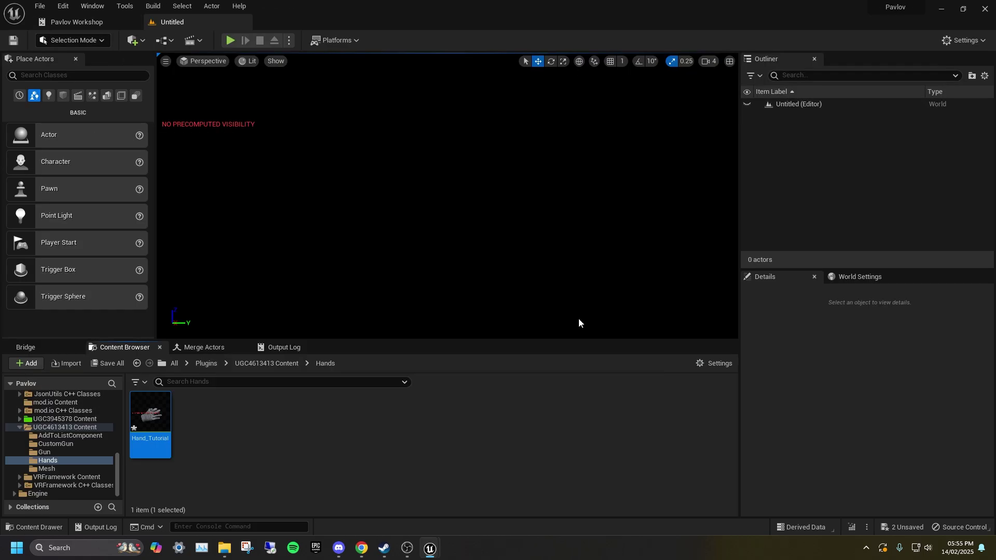
click(110, 364)
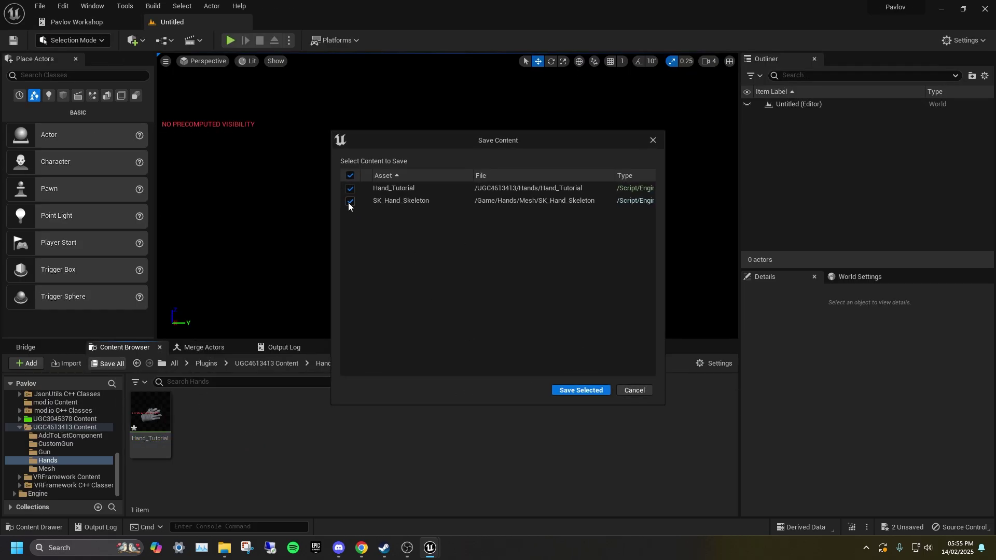
click(564, 389)
Step: Reopen Hand_Tutorial, return to SK_Hand_Skeleton and remove all attached preview assets from the hand bone
double_click(138, 456)
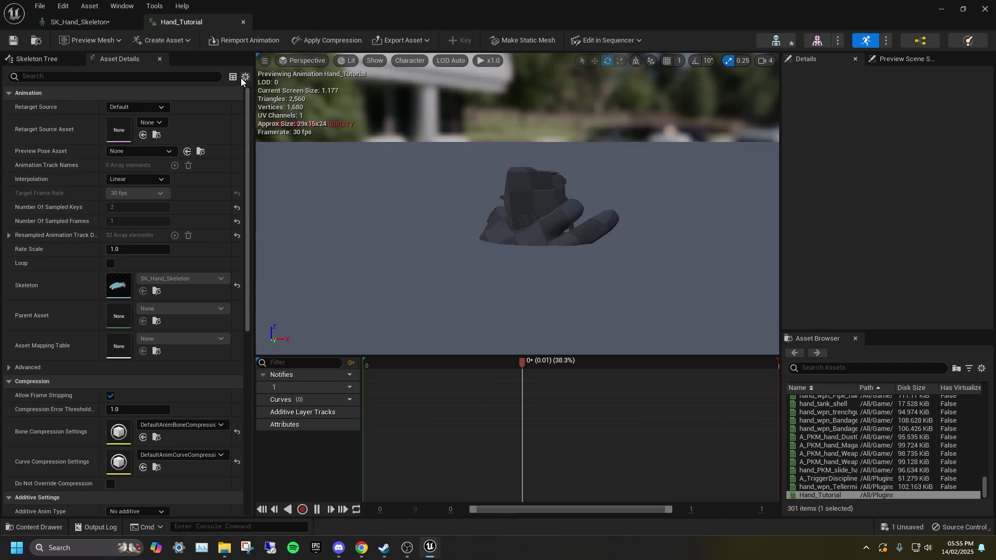
click(77, 23)
drag(440, 162, 332, 145)
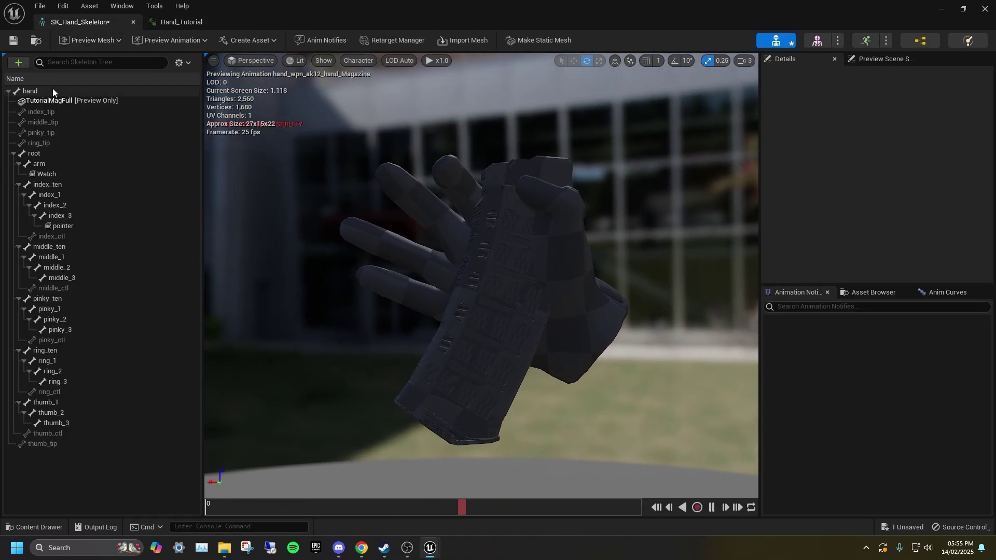
right_click(51, 91)
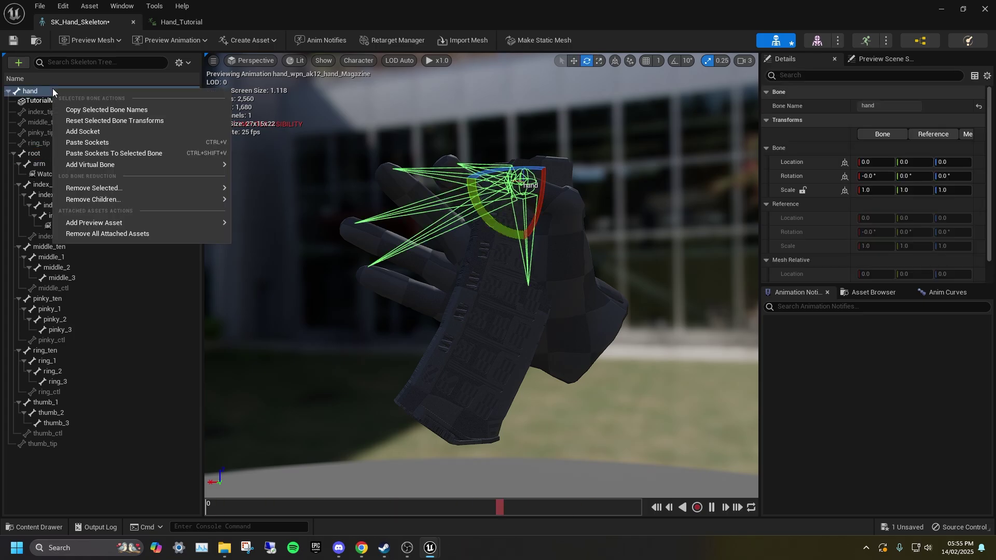
click(155, 234)
drag(434, 335, 358, 324)
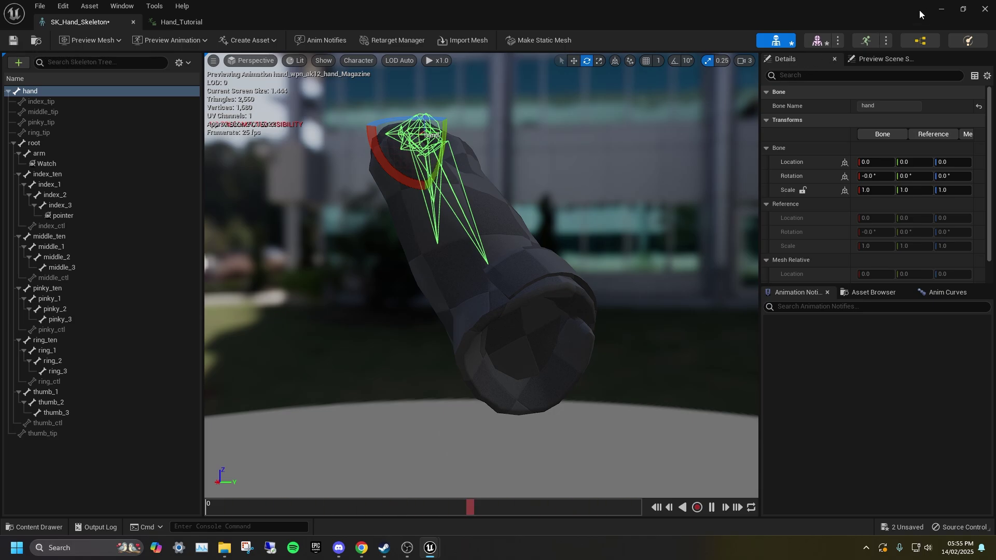
Step: Minimize the skeleton editor and export the Hand_Tutorial animation from the Hands folder as Hand_Tutorial.FBX to Downloads with the default FBX options
click(941, 8)
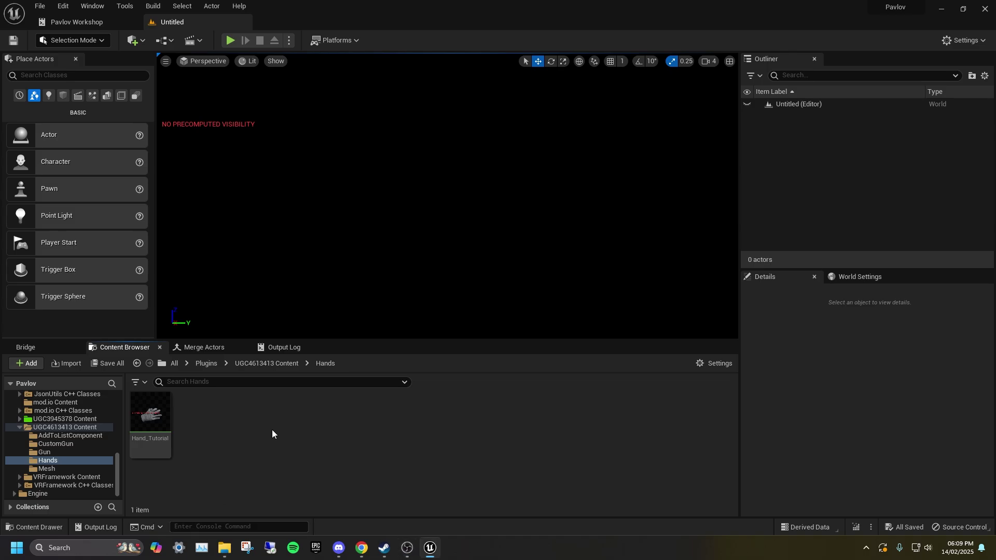
right_click(163, 428)
mouse_move(234, 261)
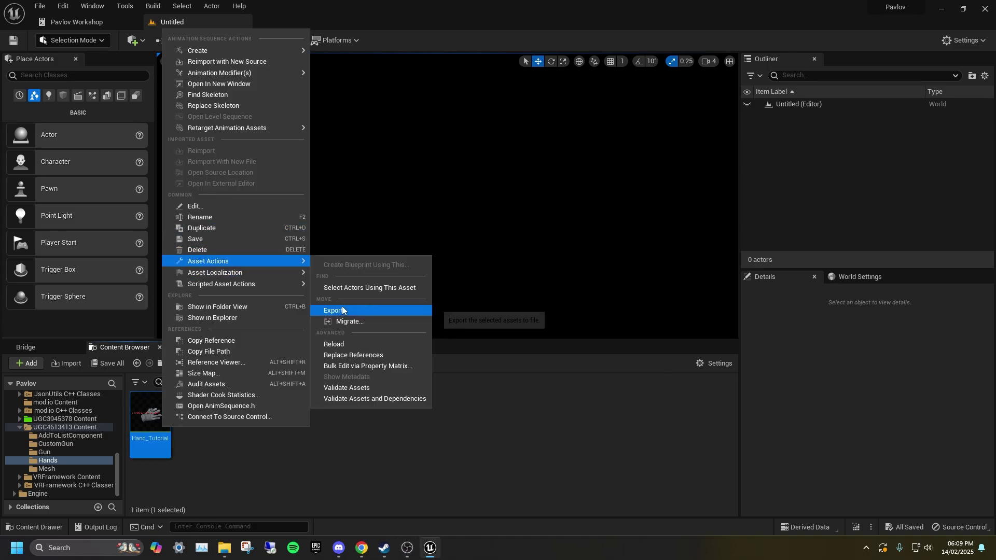
click(343, 310)
click(785, 457)
click(555, 386)
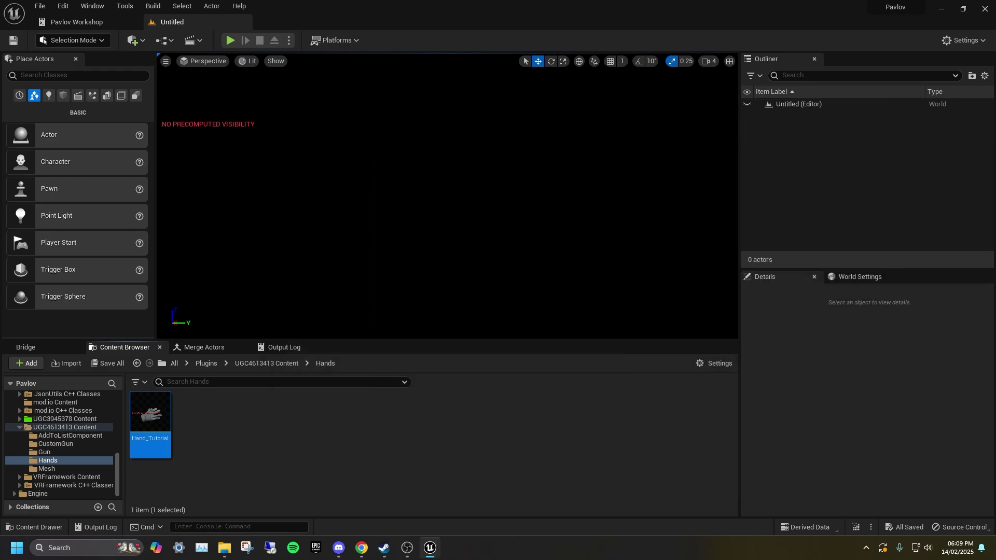
Step: In File Explorer, move Hand_Tutorial.FBX from Downloads into the mod kit's Blender/AnimConverter/1stPersonAnimations folder, then return to AnimConverter
key(alt+Tab)
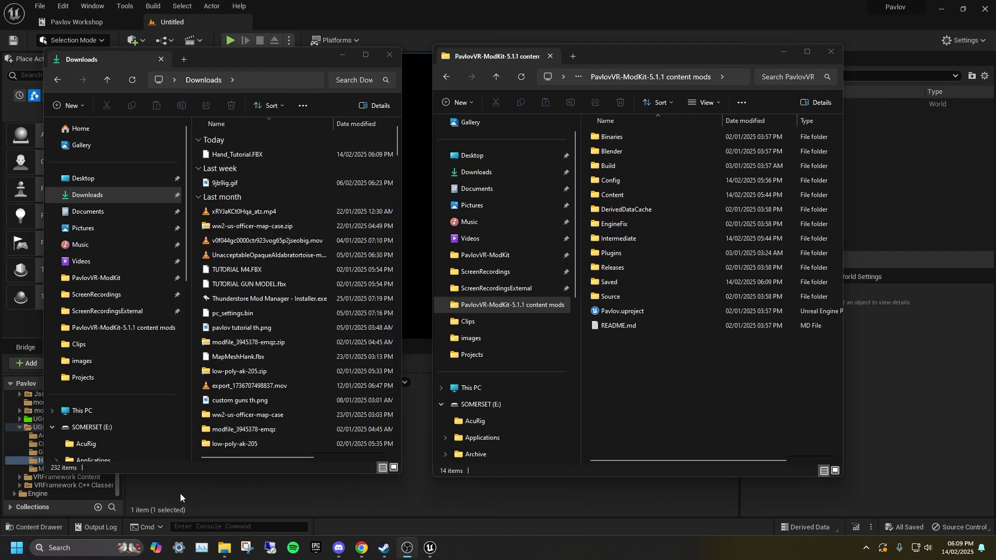
double_click(646, 150)
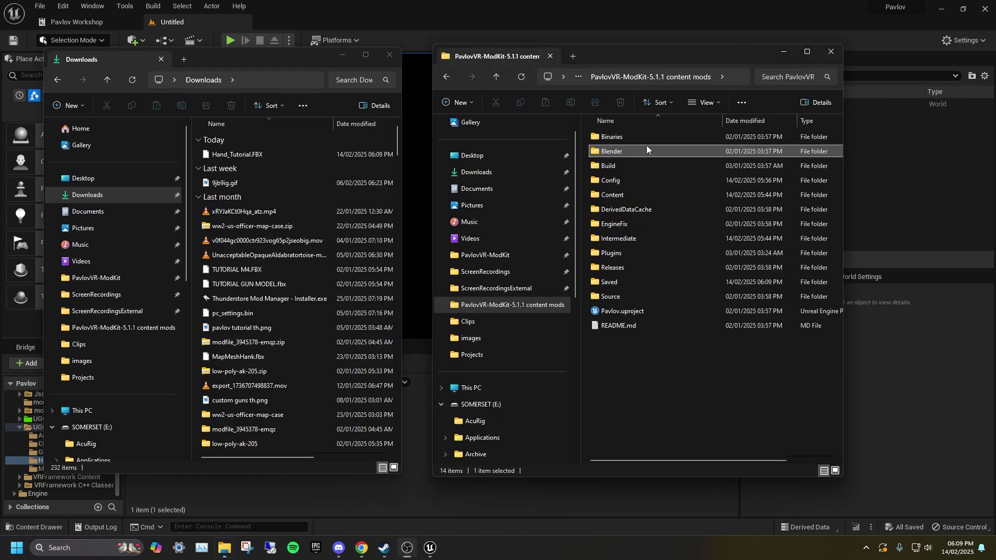
double_click(648, 139)
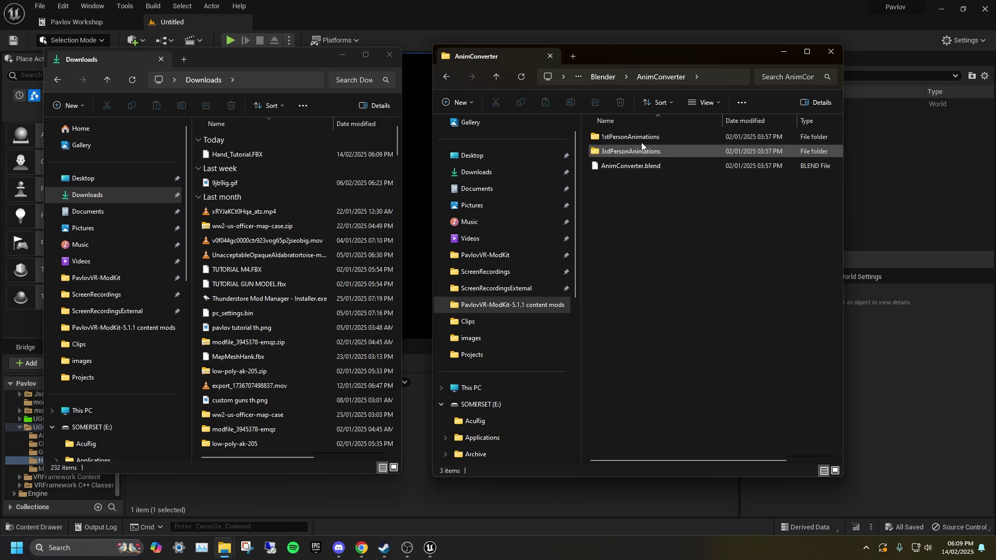
double_click(677, 138)
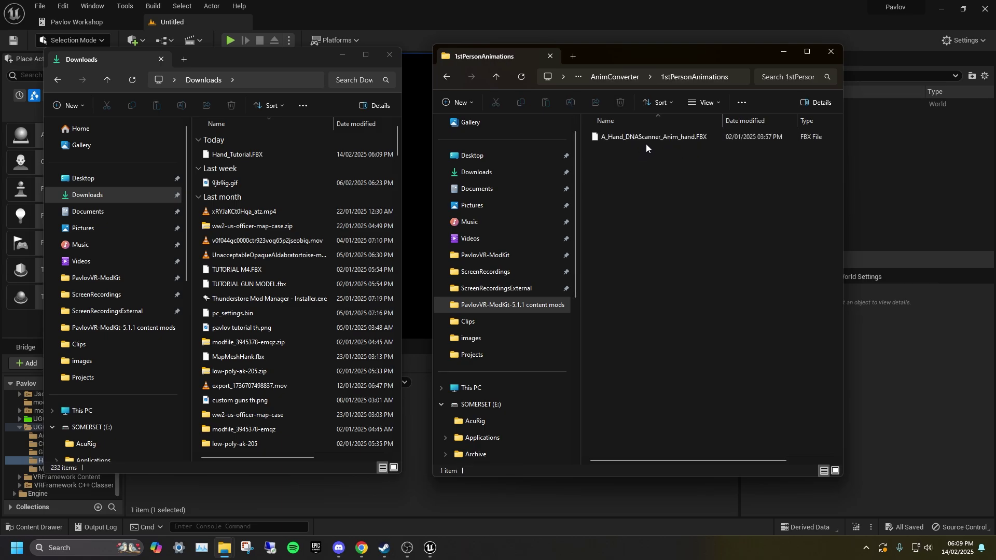
click(275, 151)
key(ctrl+x)
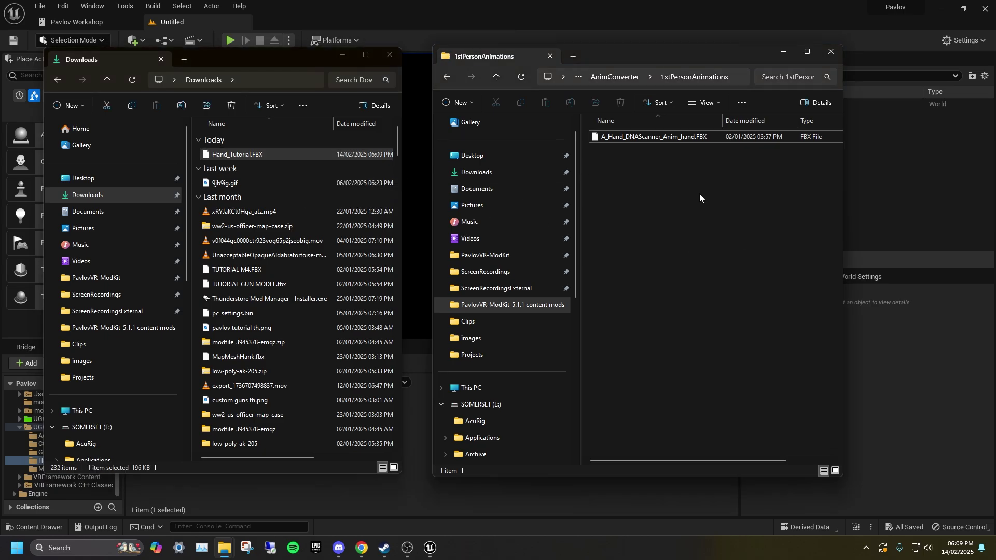
click(699, 194)
key(ctrl+v)
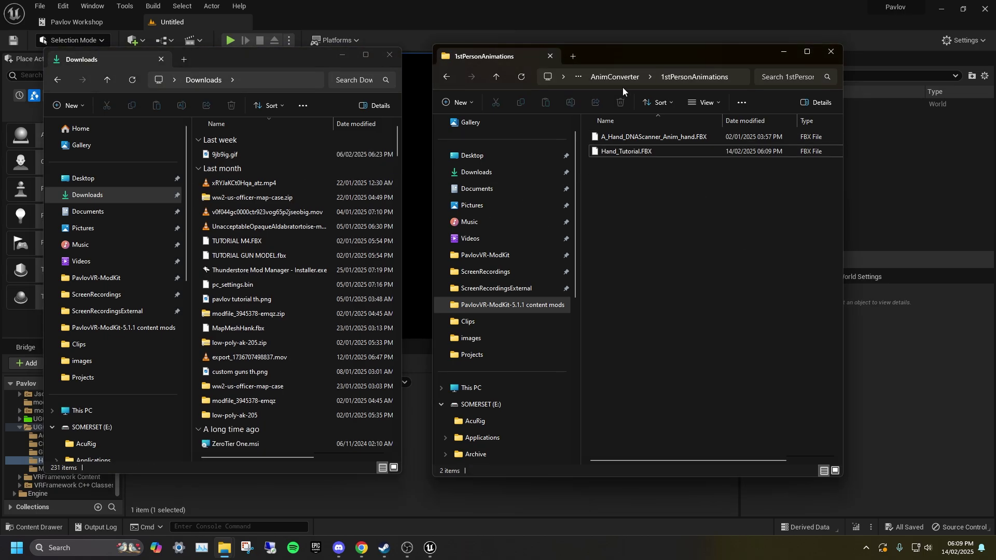
click(616, 78)
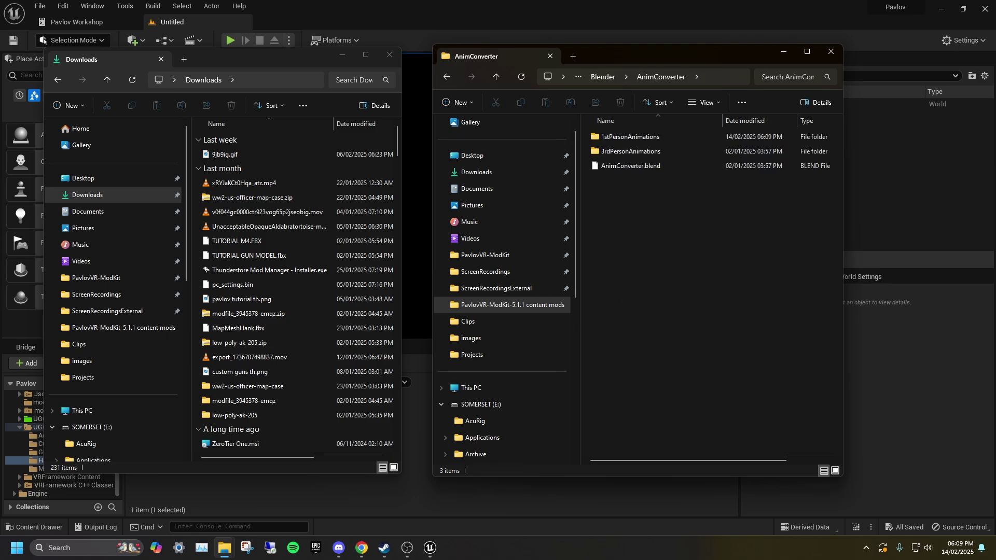
Step: In Blender, open AnimConverter.blend from the Blender/AnimConverter folder of PavlovVR-ModKit-5.1.1 content mods
click(407, 548)
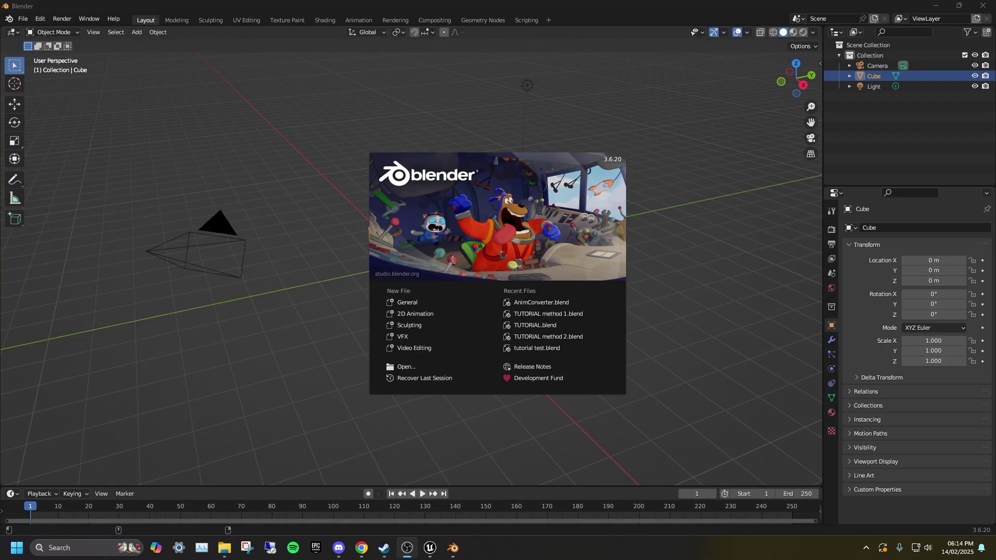
click(407, 367)
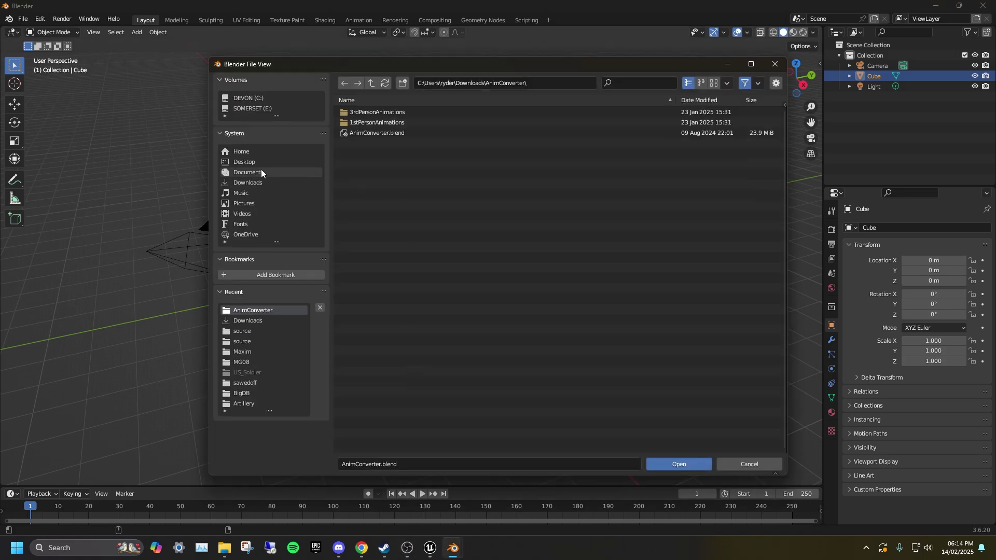
double_click(397, 144)
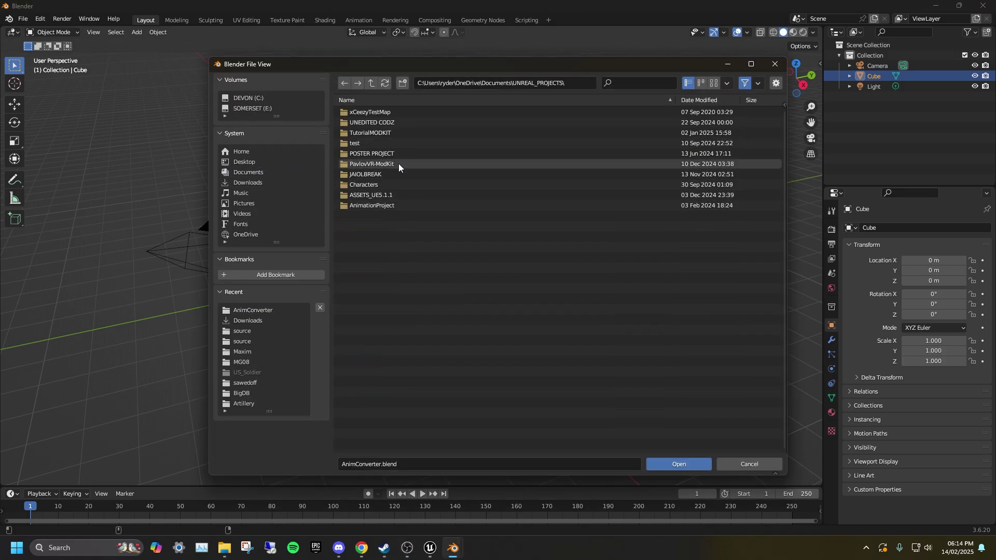
double_click(371, 164)
double_click(406, 111)
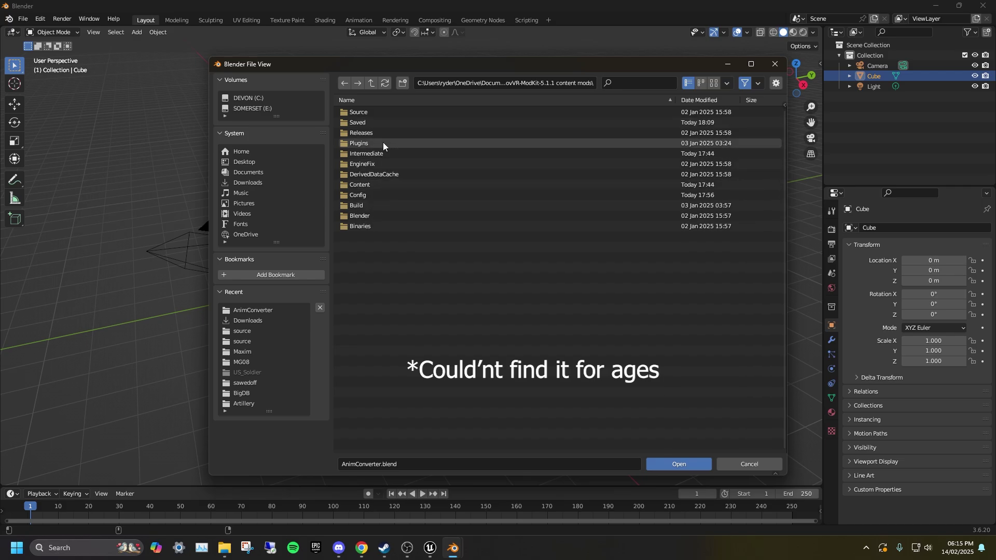
double_click(380, 217)
double_click(400, 112)
double_click(413, 133)
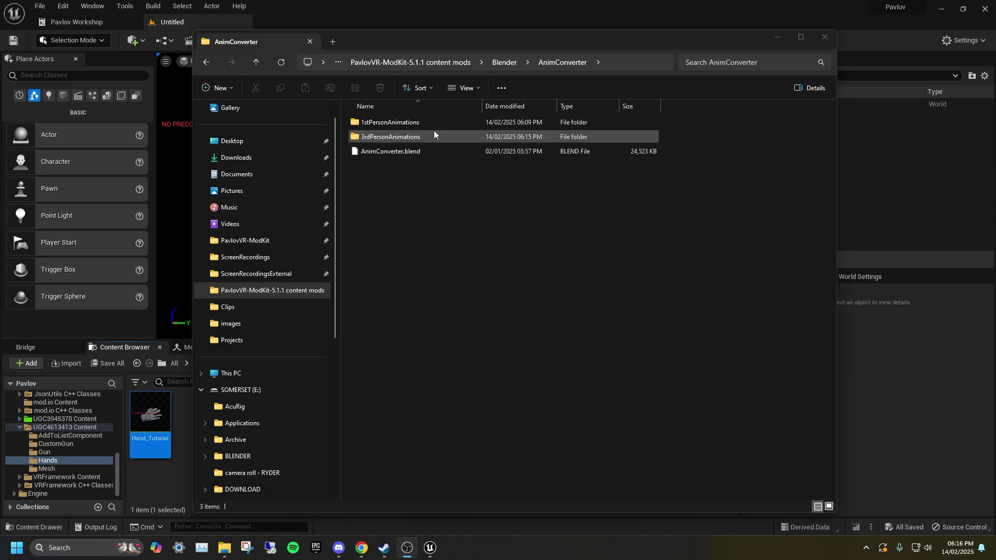
Step: Bring 3rdPerson_Hand_Tutorial.FBX from the 3rdPersonAnimations folder into the Hands folder of the Unreal content browser and minimize File Explorer
drag(427, 35, 500, 35)
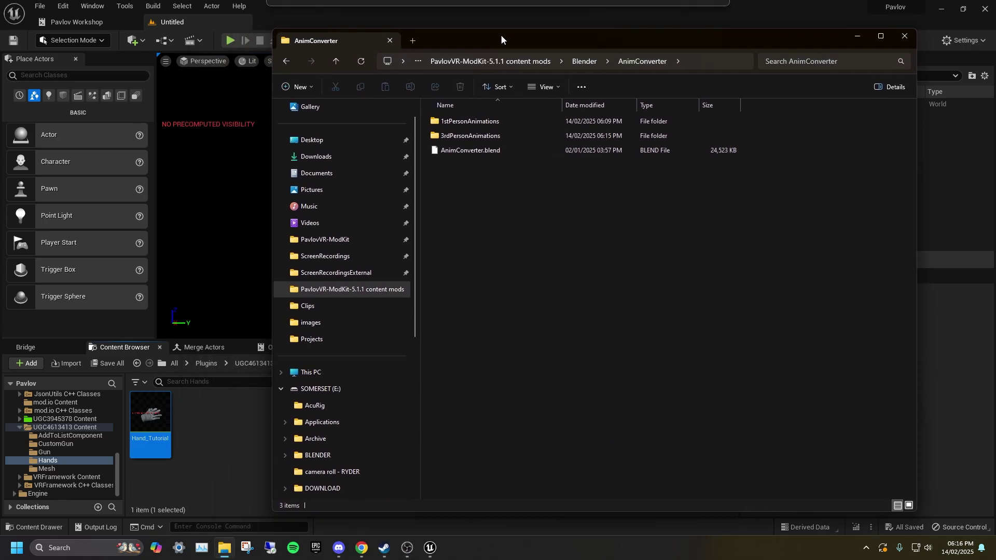
double_click(493, 137)
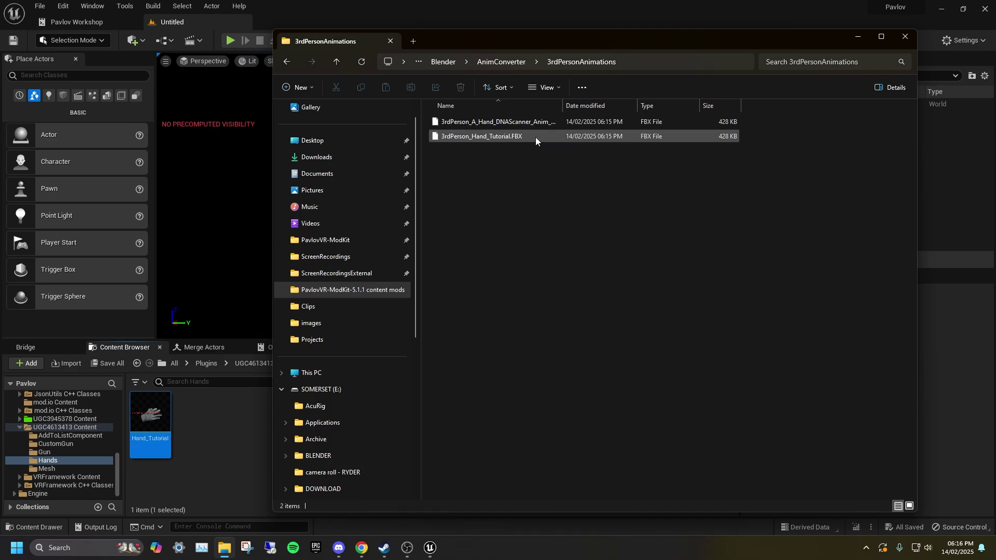
click(490, 138)
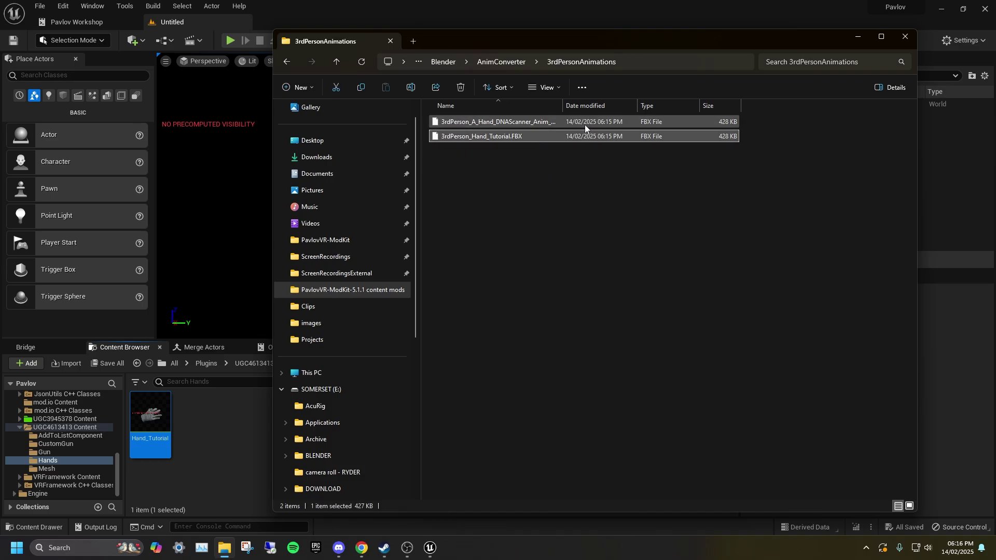
drag(530, 137, 189, 485)
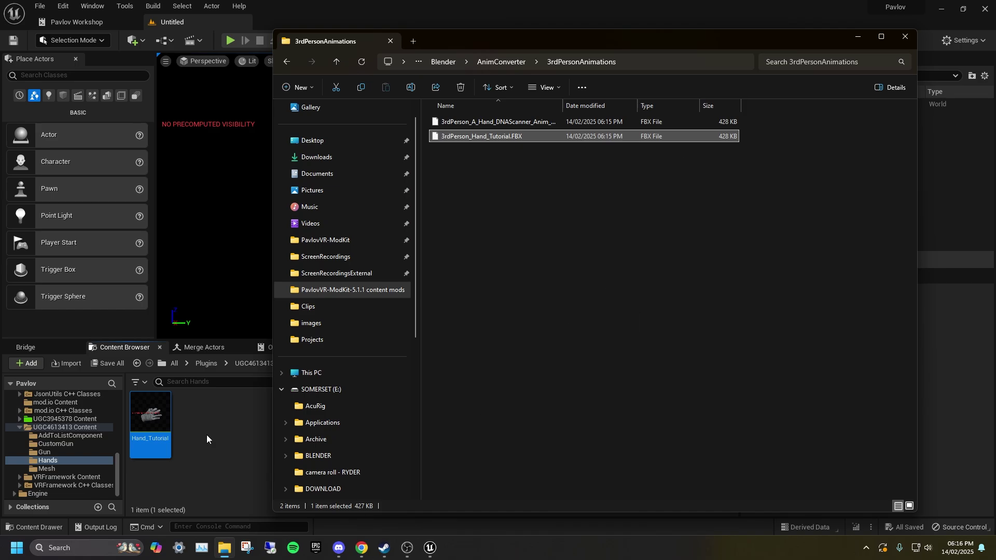
click(854, 41)
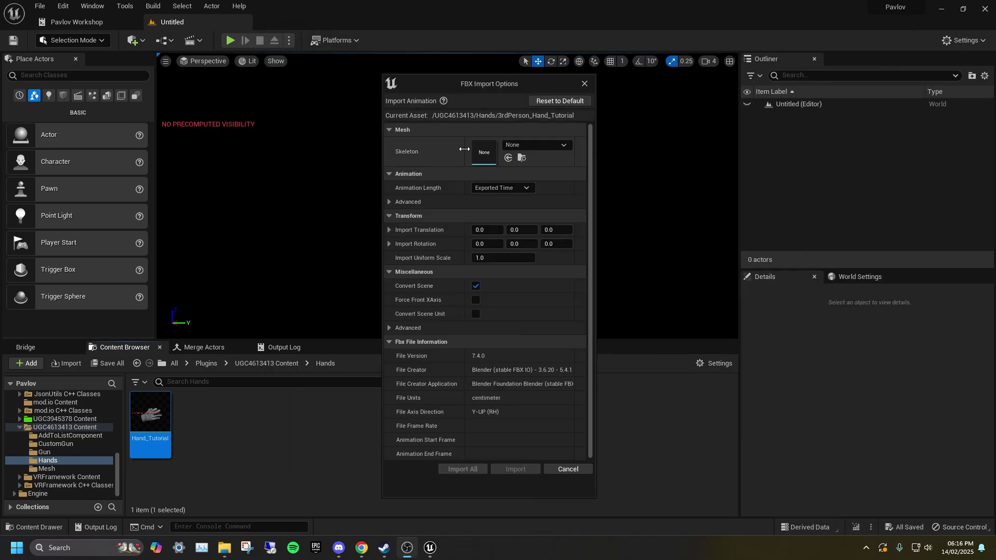
Step: Assign the second listed UE4_Mannequin_Skeleton as the skeleton, import all with the remaining options at default, and close the message log
click(521, 145)
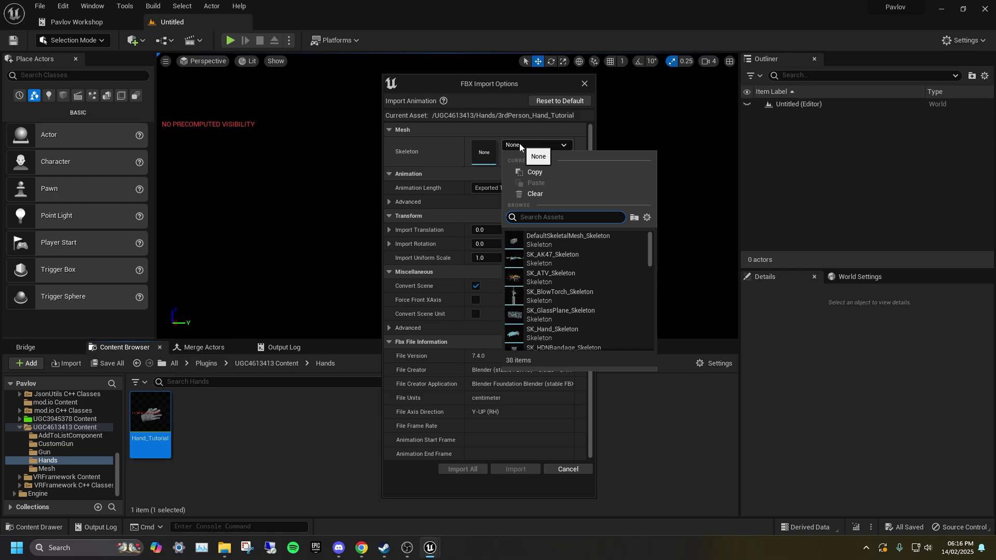
text(sk_ma)
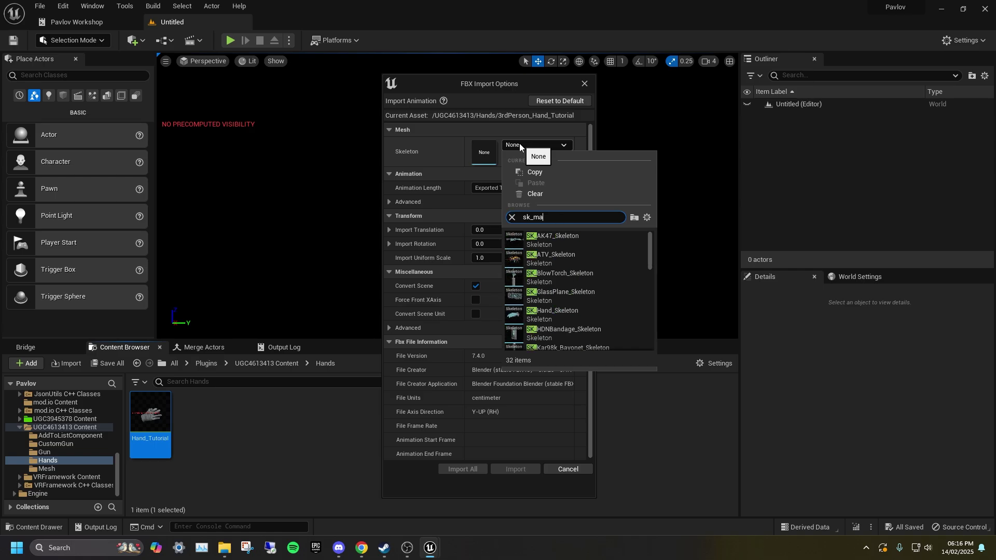
text(nn)
text(n)
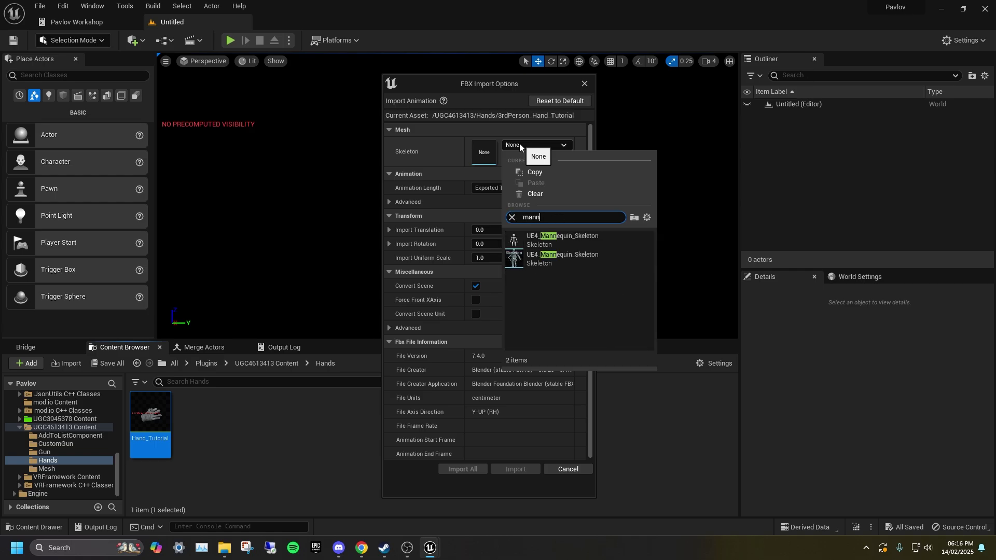
click(567, 258)
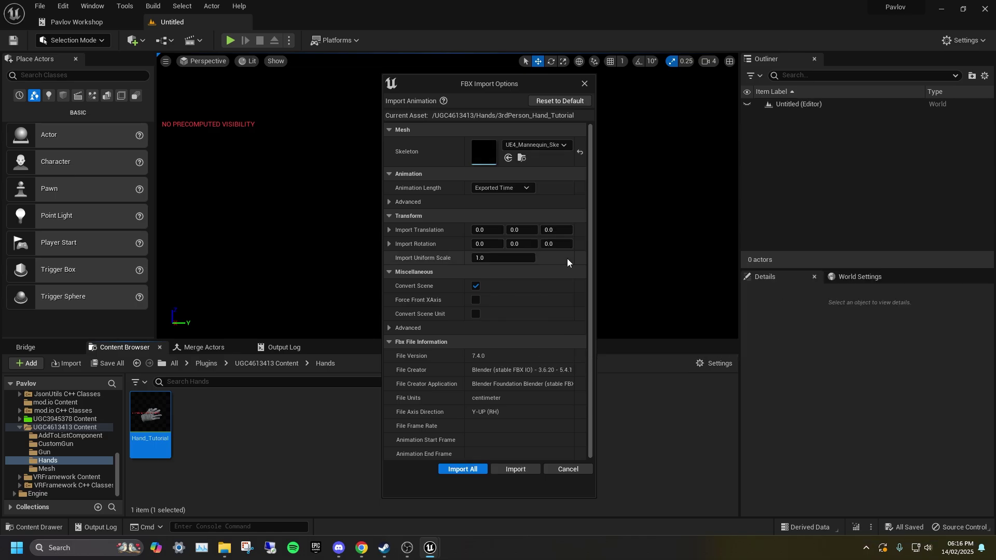
click(472, 471)
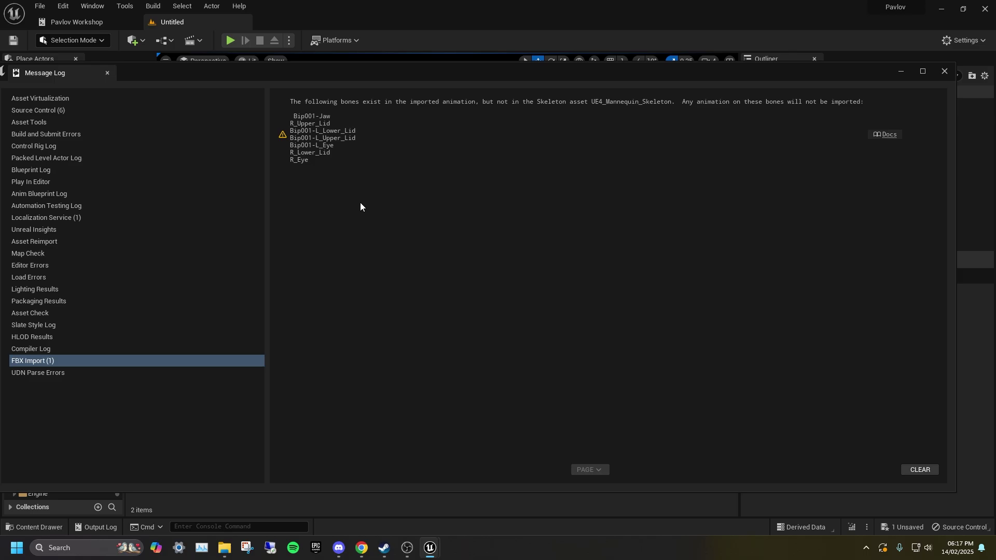
click(944, 72)
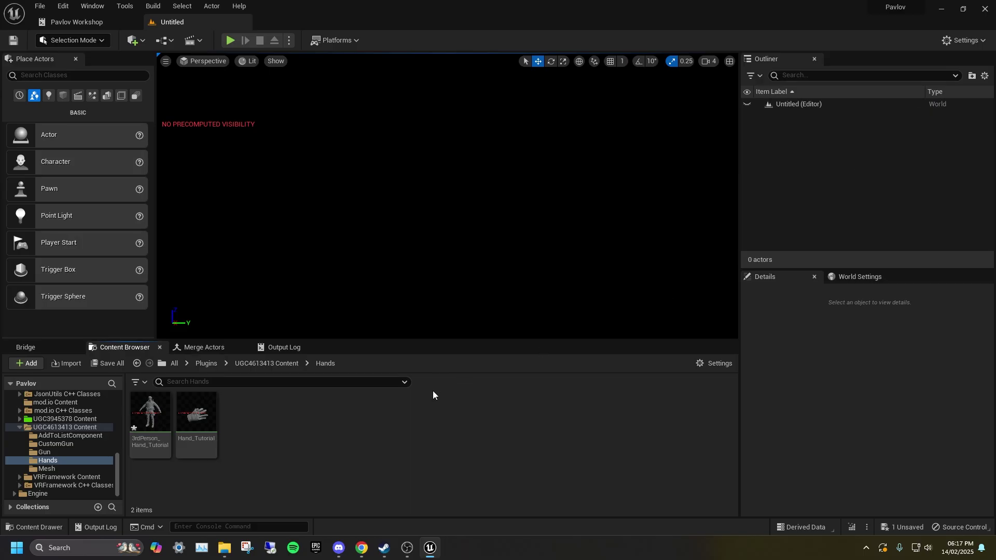